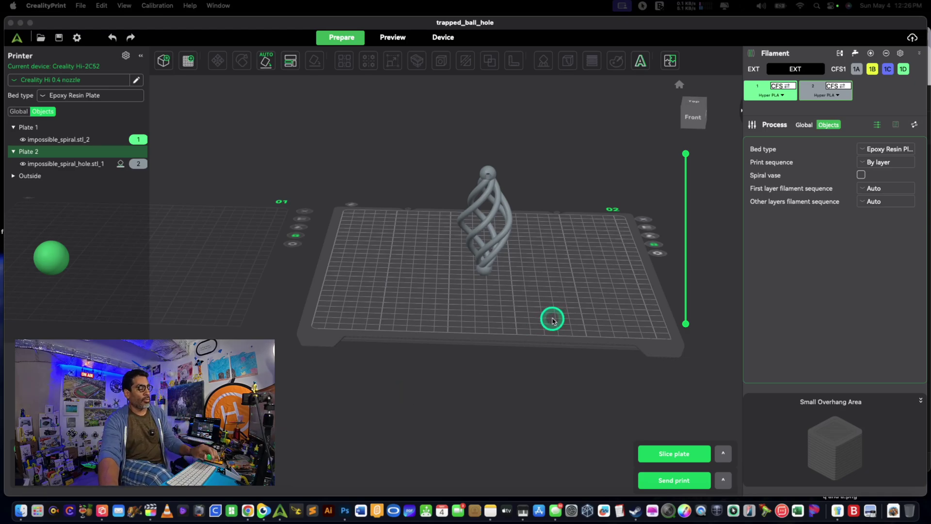
# Examine the inside of the spiral model on plate 2 by lowering the section height to about 47 mm
pyautogui.moveTo(606, 353); pyautogui.dragTo(627, 353)
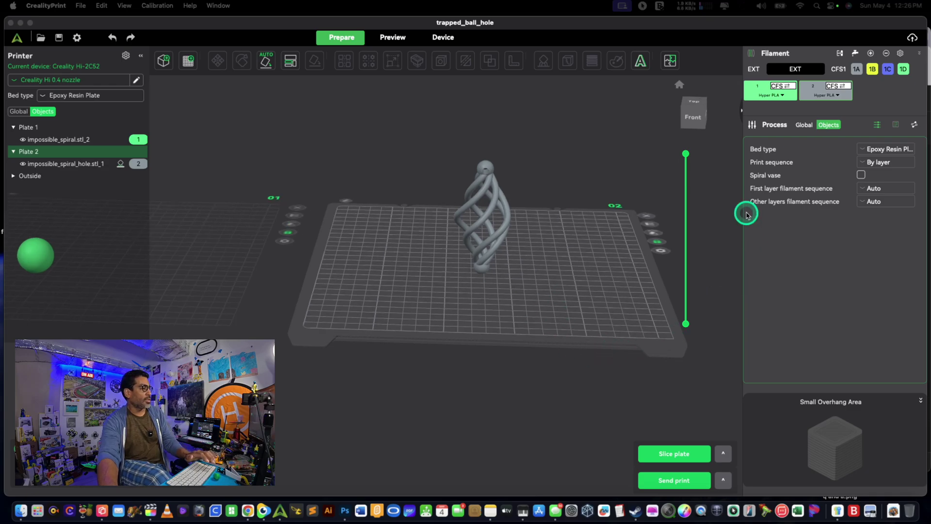
pyautogui.moveTo(688, 156)
pyautogui.moveTo(687, 156); pyautogui.dragTo(682, 227)
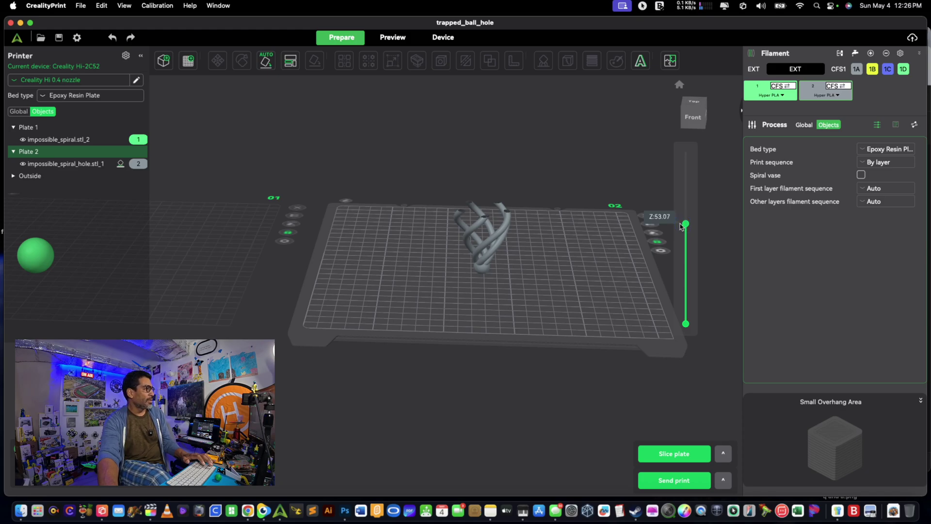
pyautogui.moveTo(682, 227); pyautogui.dragTo(686, 155)
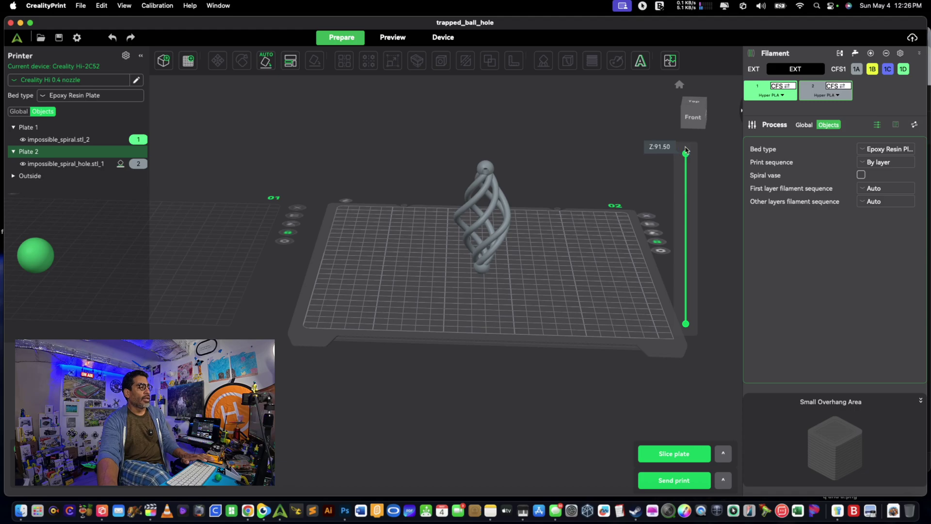
pyautogui.moveTo(686, 151); pyautogui.dragTo(684, 235)
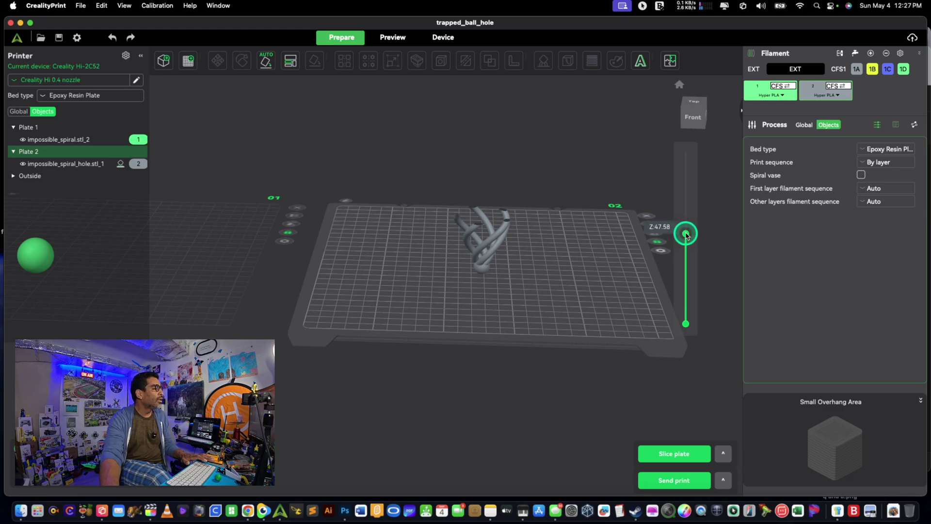
pyautogui.moveTo(686, 236); pyautogui.dragTo(687, 239)
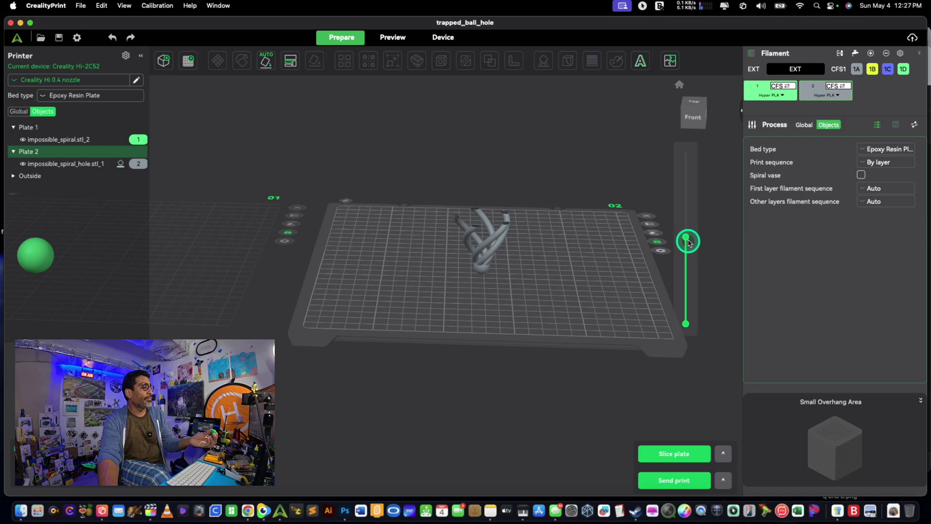
pyautogui.moveTo(689, 242); pyautogui.dragTo(686, 237)
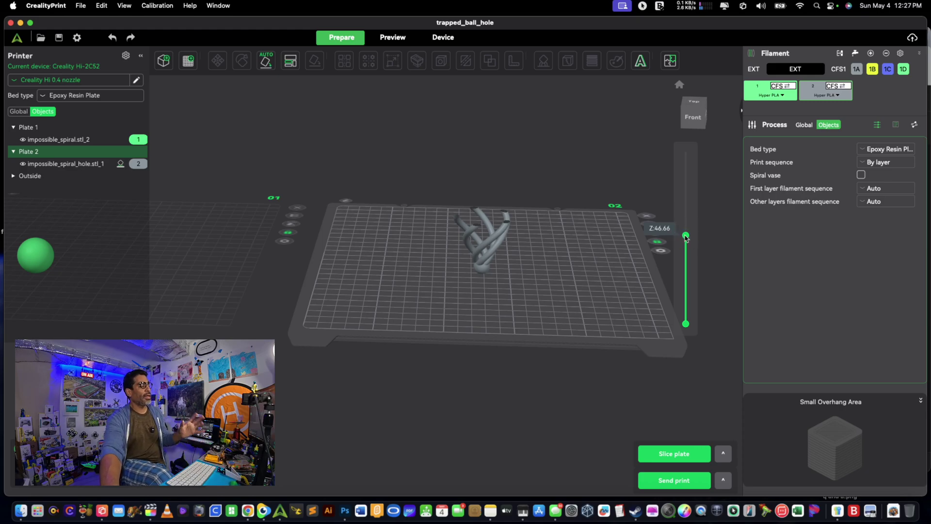
pyautogui.scroll(-3, 675, 358)
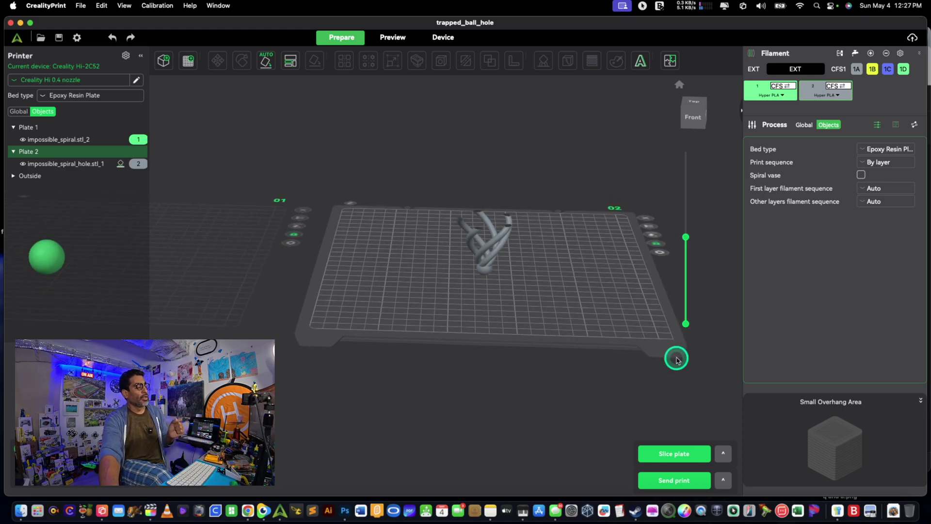
# Slice plate 2 with the impossible_spiral_hole model and view the toolpath preview up close
pyautogui.click(674, 453)
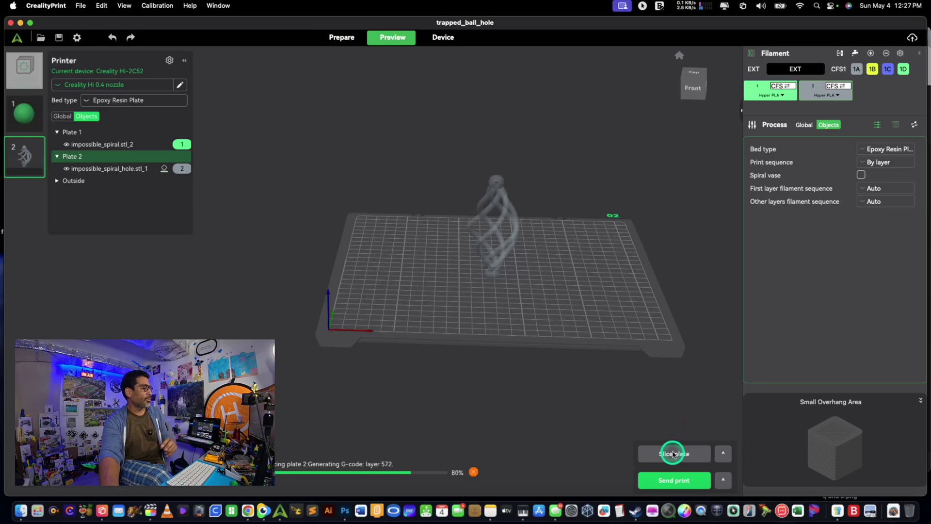
pyautogui.scroll(2, 686, 394)
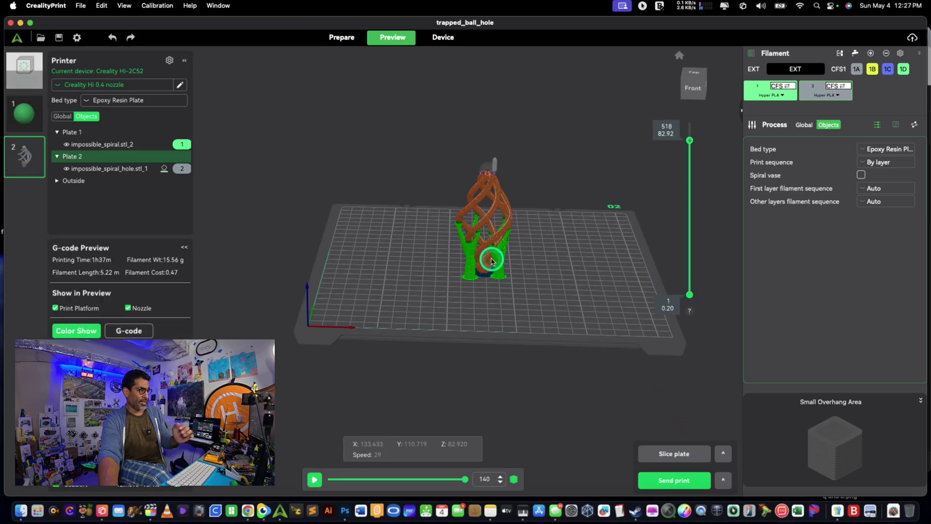
pyautogui.scroll(2, 514, 270)
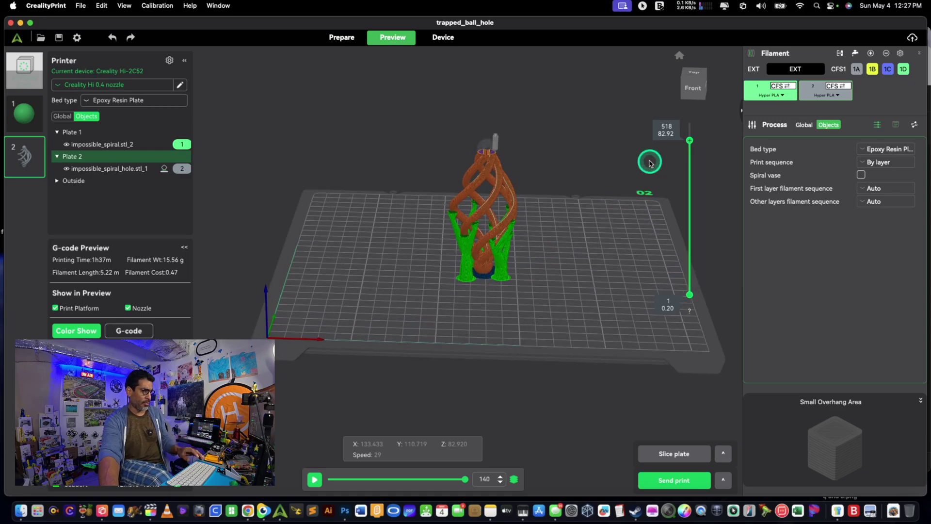
# Insert a print pause at layer 257, at a height of 41.16 mm, in the spiral's sliced preview
pyautogui.moveTo(689, 141)
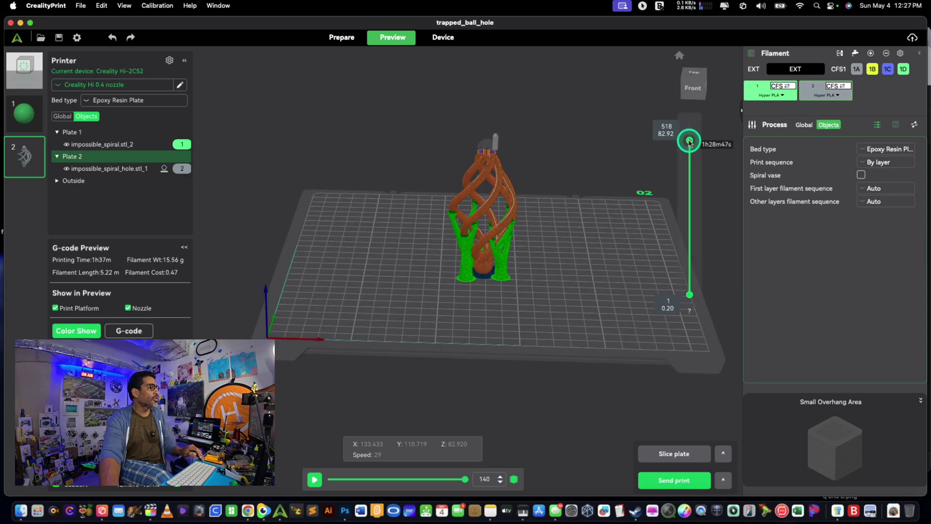
pyautogui.moveTo(689, 141); pyautogui.dragTo(689, 221)
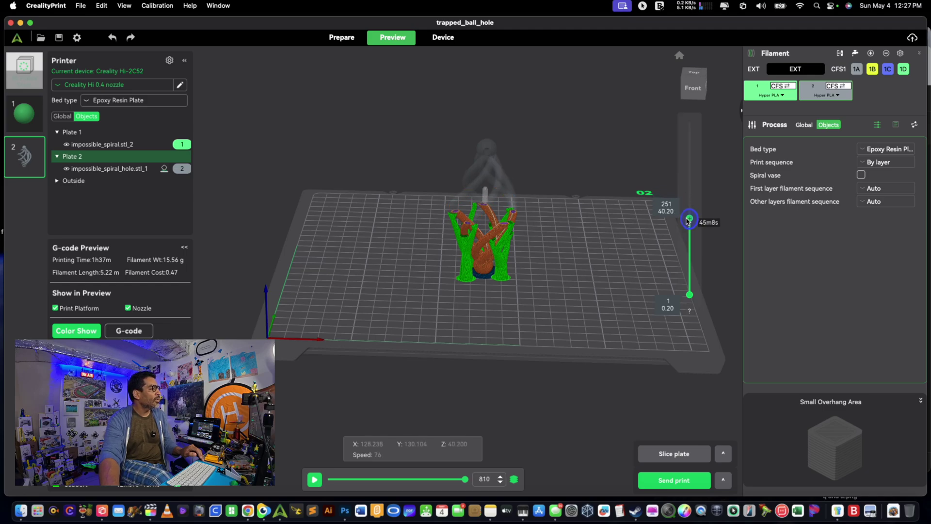
pyautogui.moveTo(687, 221); pyautogui.dragTo(689, 218)
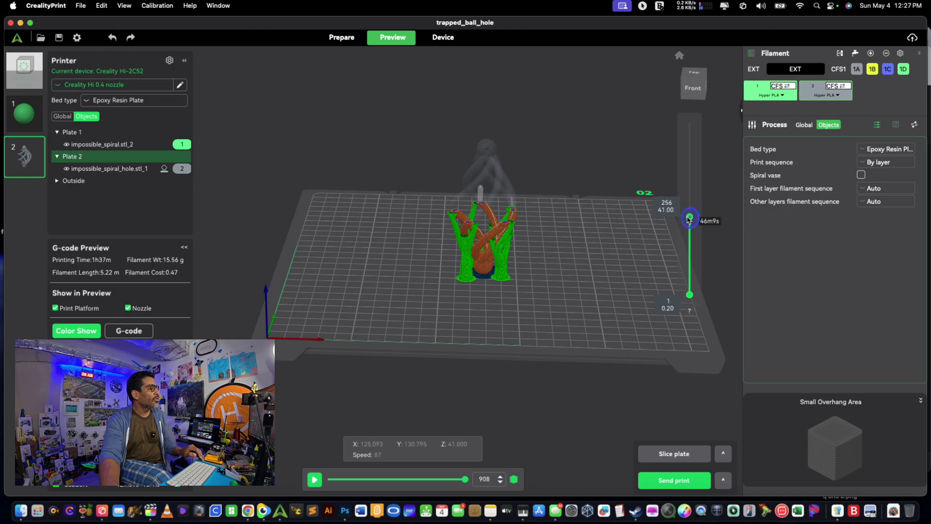
pyautogui.moveTo(689, 219); pyautogui.dragTo(690, 220)
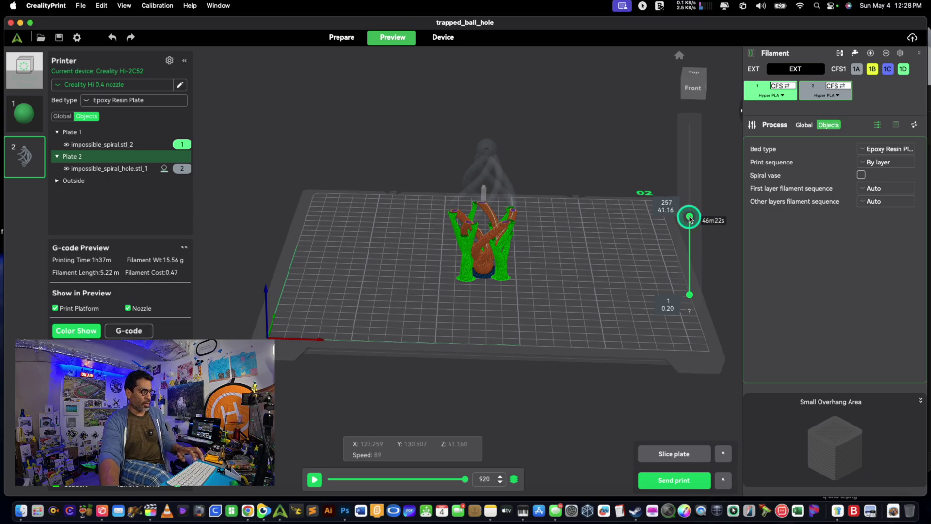
pyautogui.rightClick(690, 218)
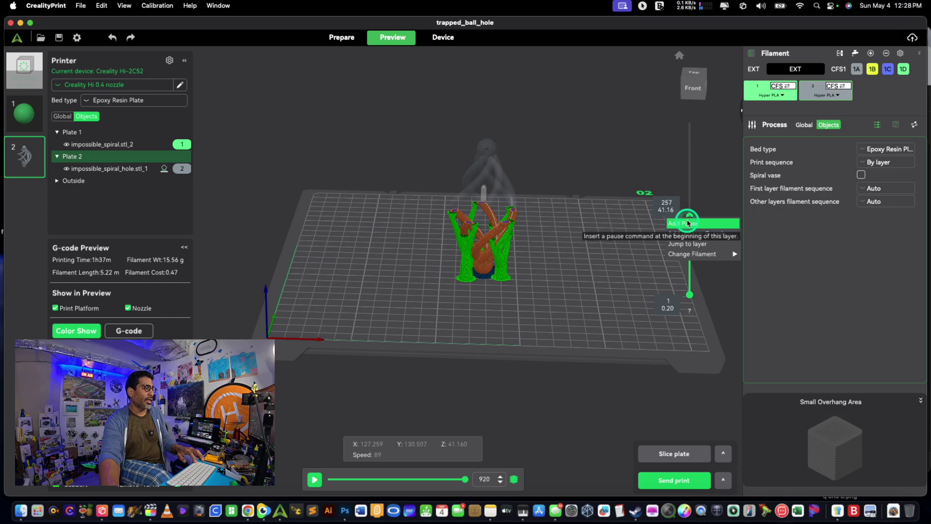
pyautogui.click(688, 223)
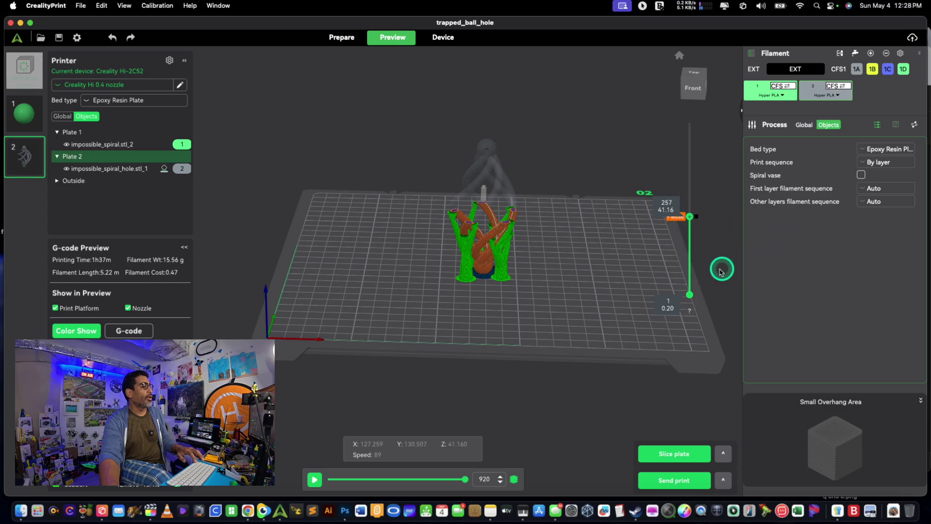
# Check the details and available options of the inserted pause without changing it
pyautogui.moveTo(690, 218)
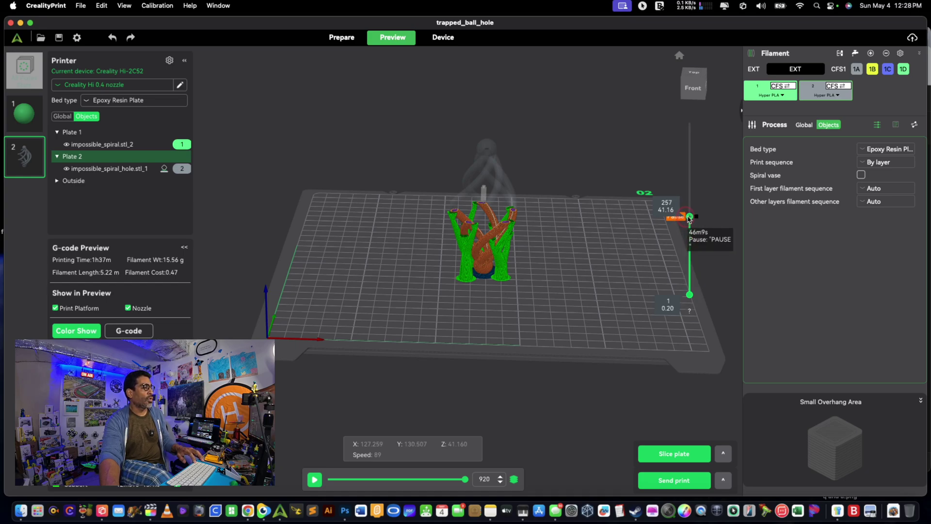
pyautogui.click(689, 218)
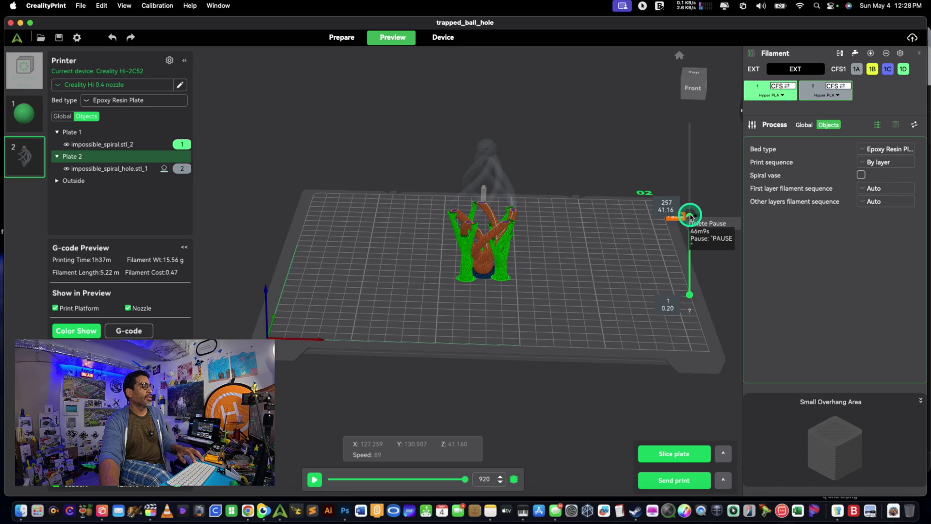
pyautogui.click(719, 194)
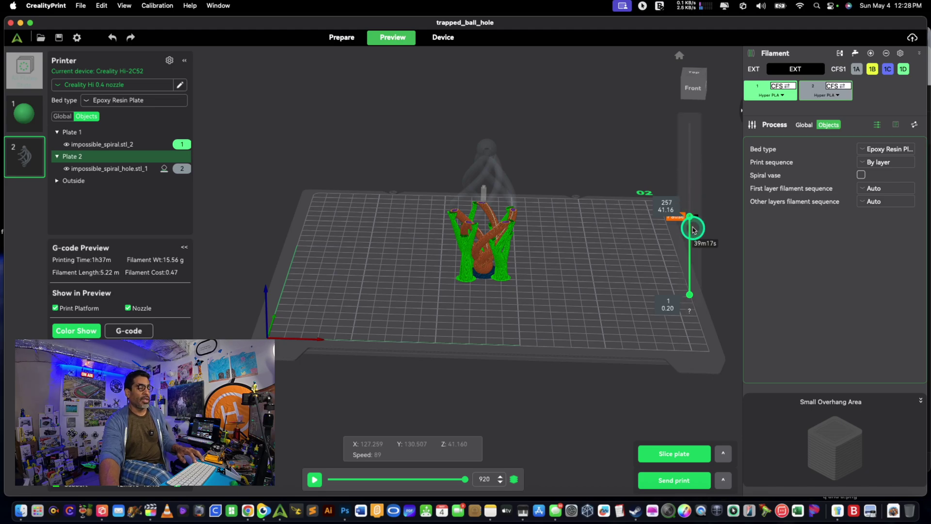
# Try to add another pause at layer 377, at a height of 60.36 mm
pyautogui.moveTo(690, 216); pyautogui.dragTo(689, 183)
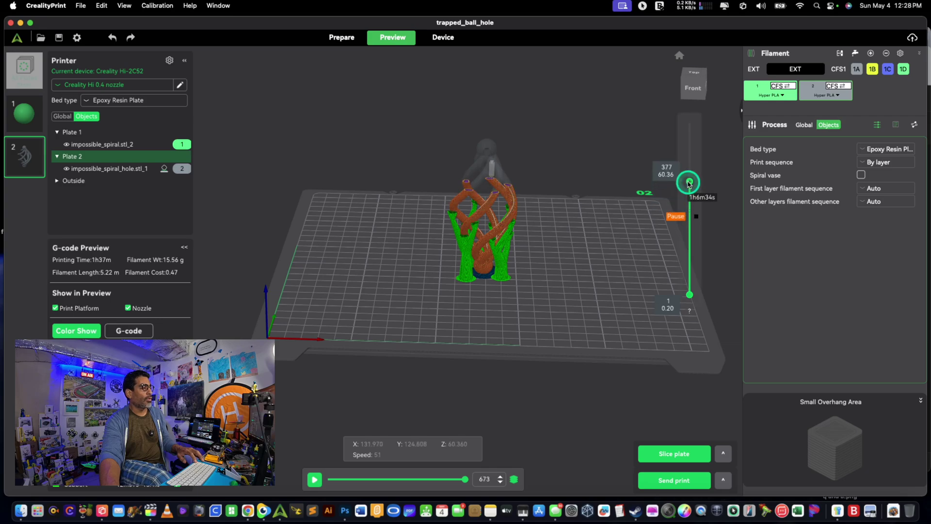
pyautogui.rightClick(689, 183)
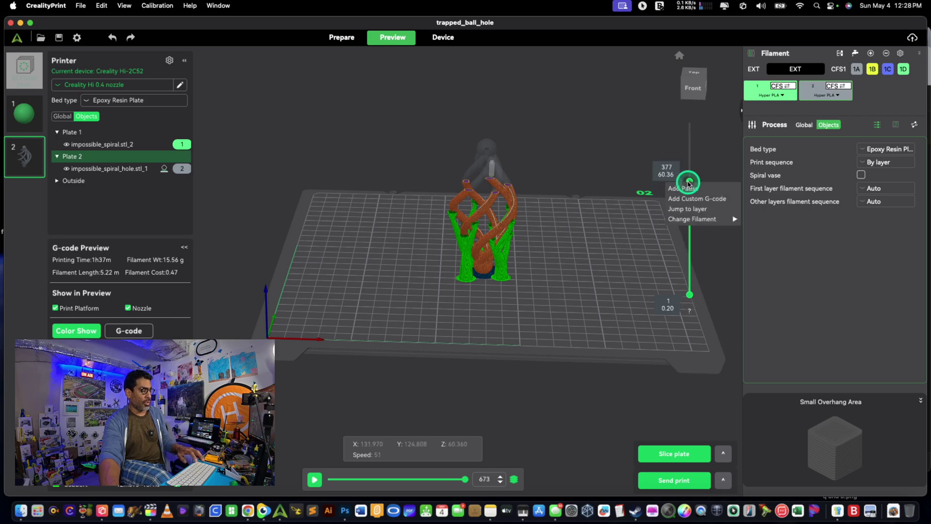
pyautogui.click(684, 188)
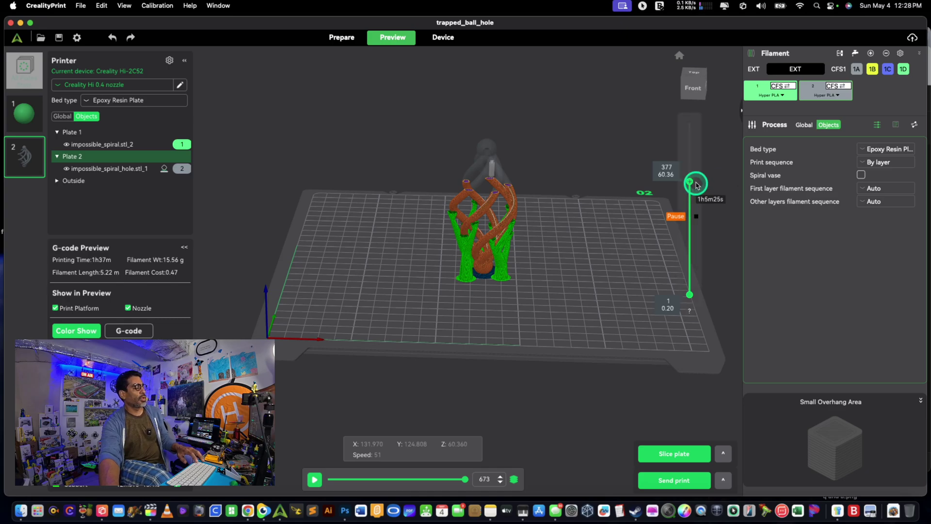
# Re-slice plate 2 with the inserted pause and check the pause marker against the layers up to 440
pyautogui.moveTo(696, 185); pyautogui.dragTo(689, 262)
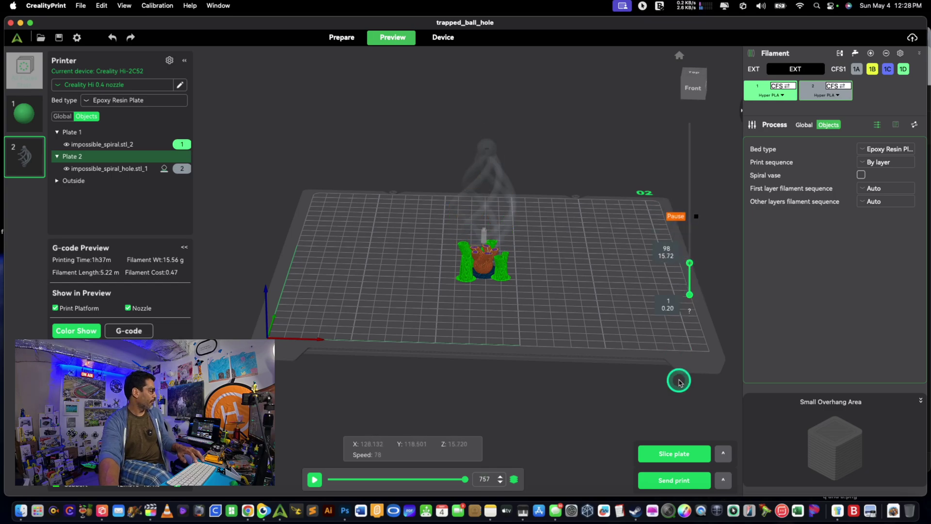
pyautogui.click(670, 455)
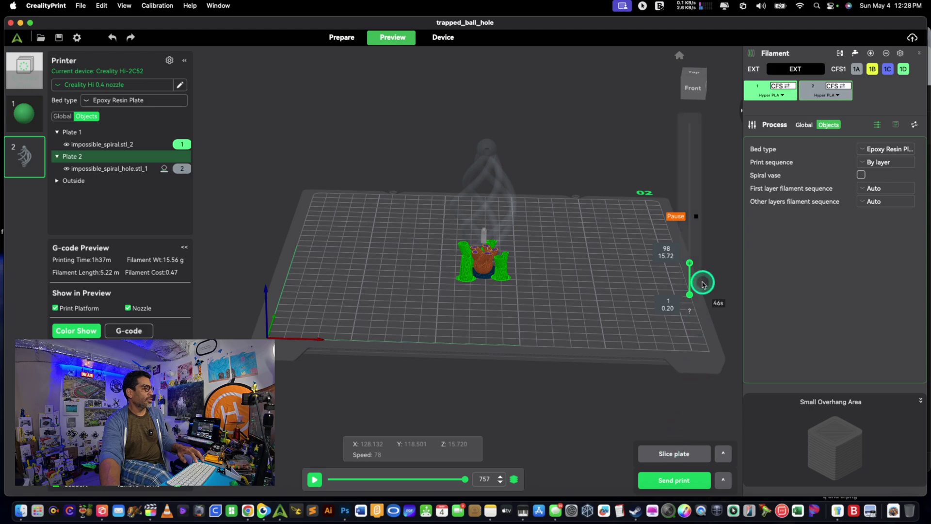
pyautogui.moveTo(690, 265)
pyautogui.moveTo(690, 264); pyautogui.dragTo(690, 163)
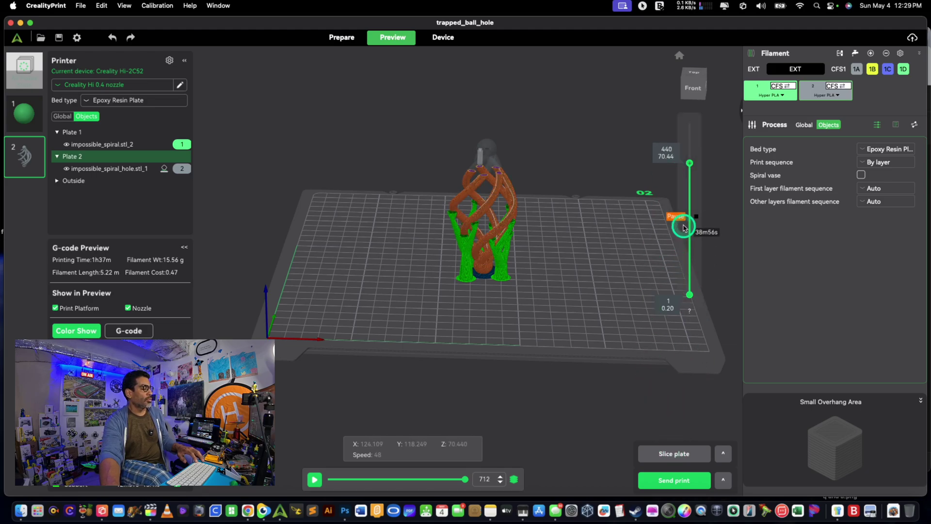
pyautogui.moveTo(684, 219)
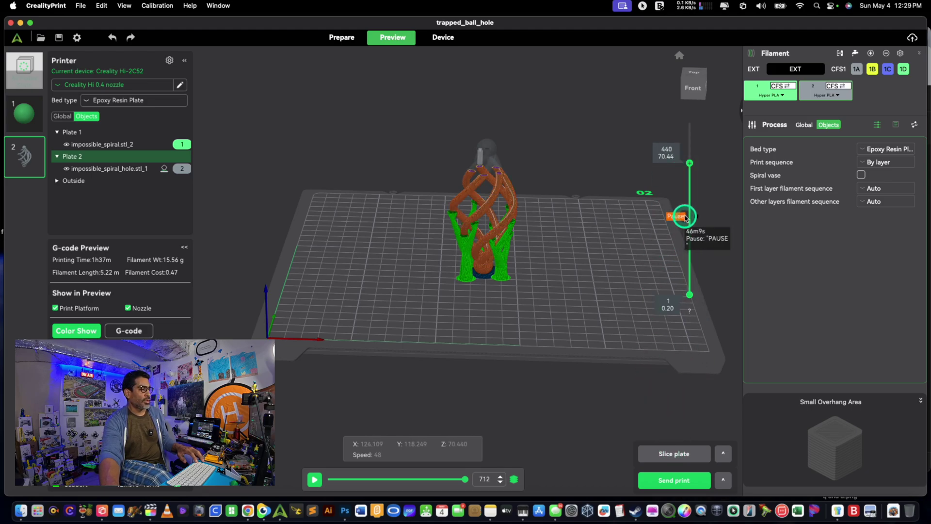
# Send plate 2 to the LAN printer and start the print with PLA from CFS slot 1A, confirming the platform is empty
pyautogui.click(679, 485)
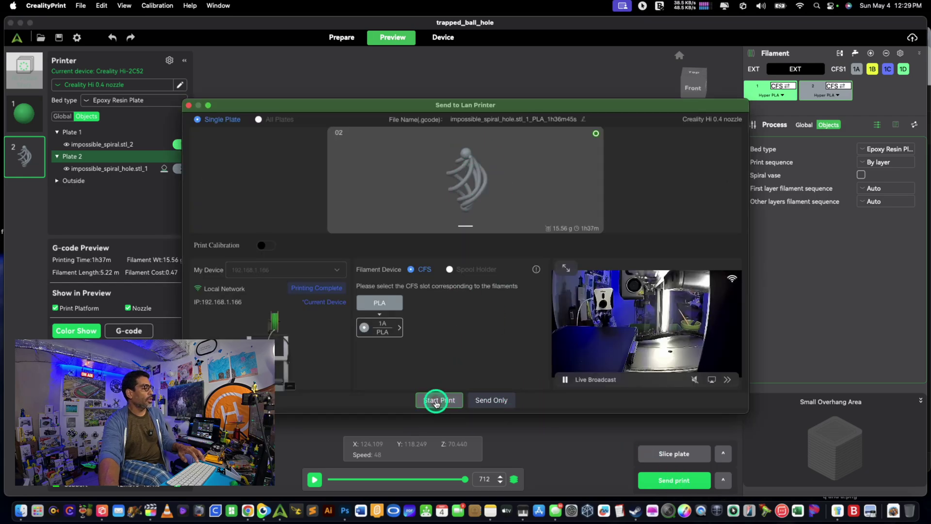
pyautogui.click(435, 403)
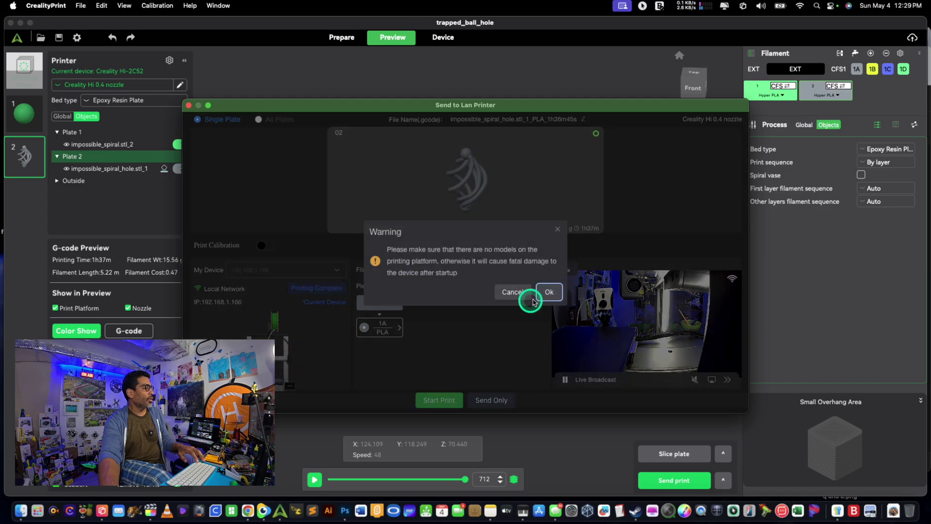
pyautogui.click(548, 292)
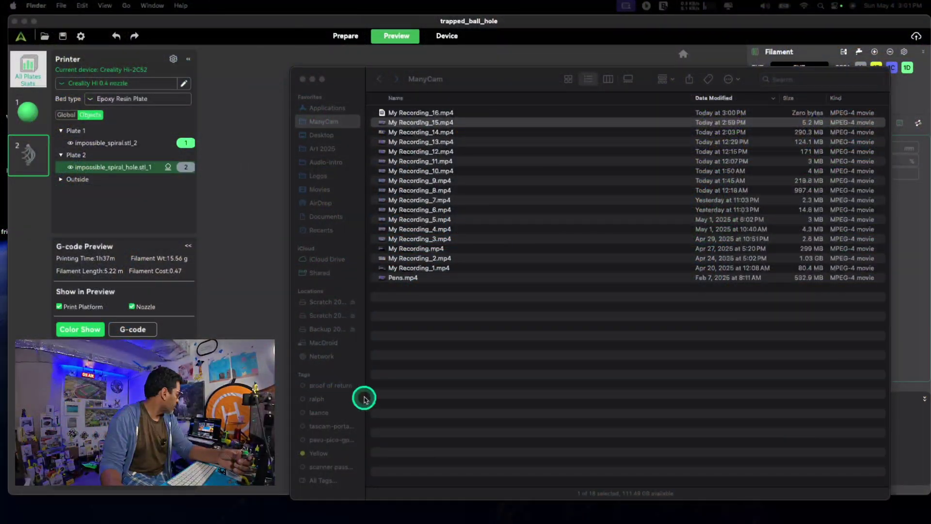
# Return to CrealityPrint and examine the spiral's open cage around the pause, lowering the previewed layers to 289 (46.28 mm)
pyautogui.click(269, 208)
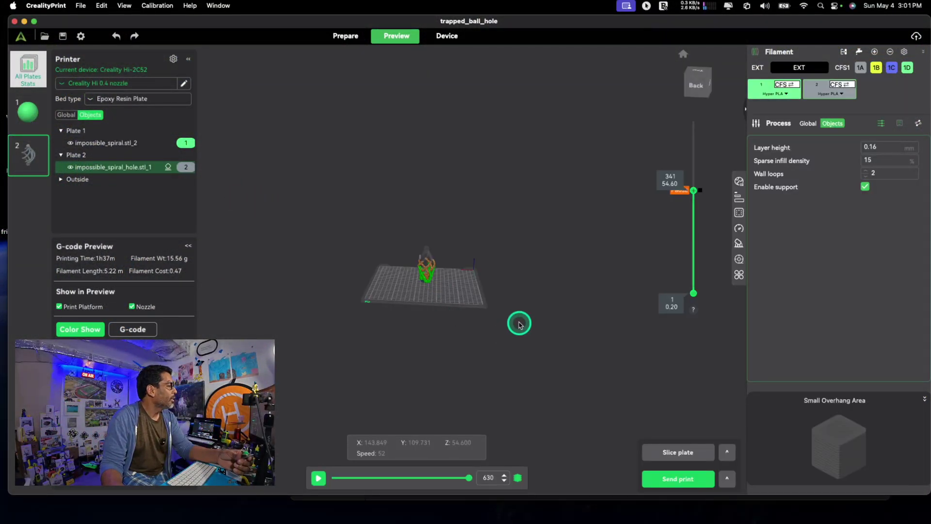
pyautogui.scroll(5, 487, 311)
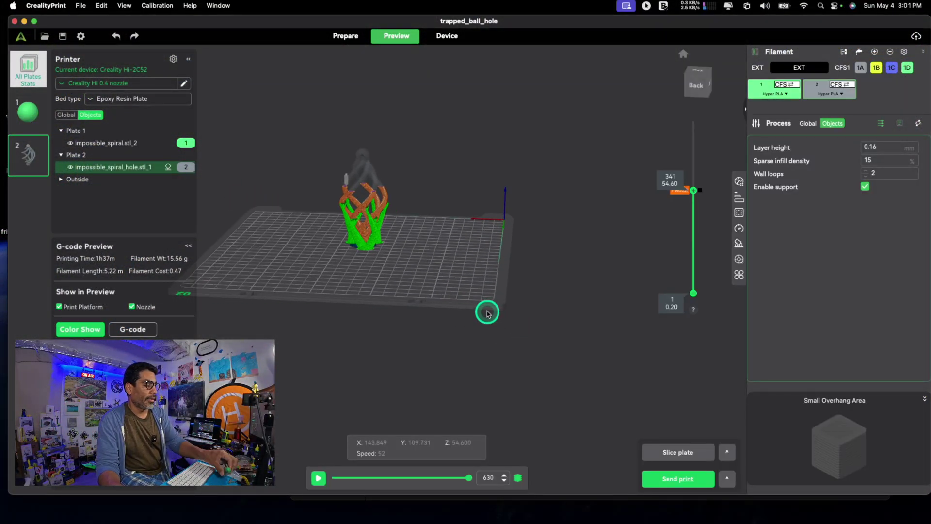
pyautogui.scroll(2, 532, 315)
pyautogui.hscroll(-5, 537, 310)
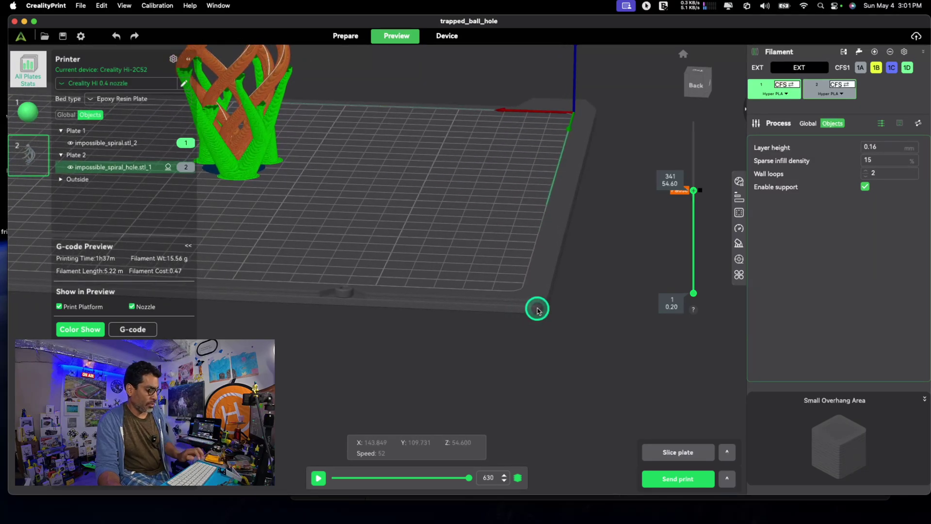
pyautogui.hscroll(-2, 537, 311)
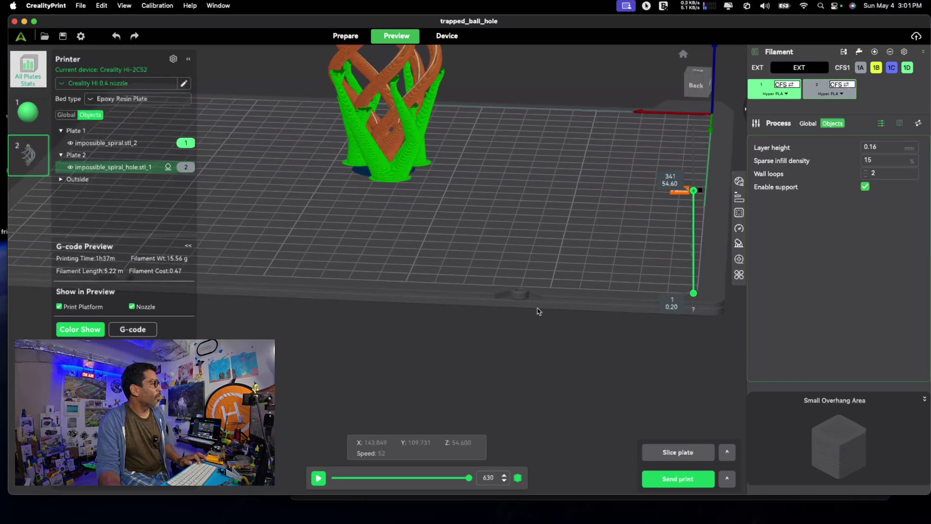
pyautogui.scroll(-3, 537, 310)
pyautogui.scroll(3, 537, 310)
pyautogui.scroll(5, 537, 311)
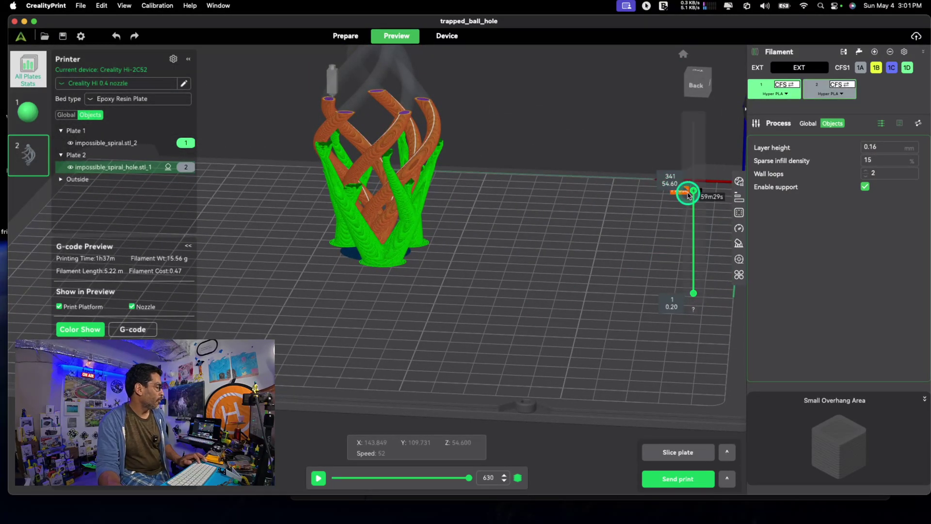
pyautogui.moveTo(694, 191); pyautogui.dragTo(695, 203)
pyautogui.scroll(-5, 695, 203)
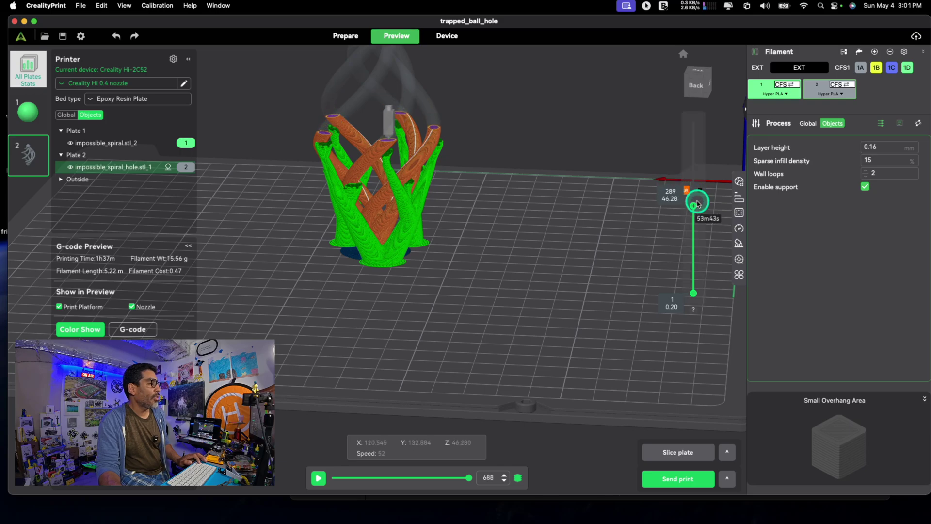
# Remove the spiral's existing pause and add a new one at layer 342, at a height of 54.76 mm
pyautogui.click(700, 194)
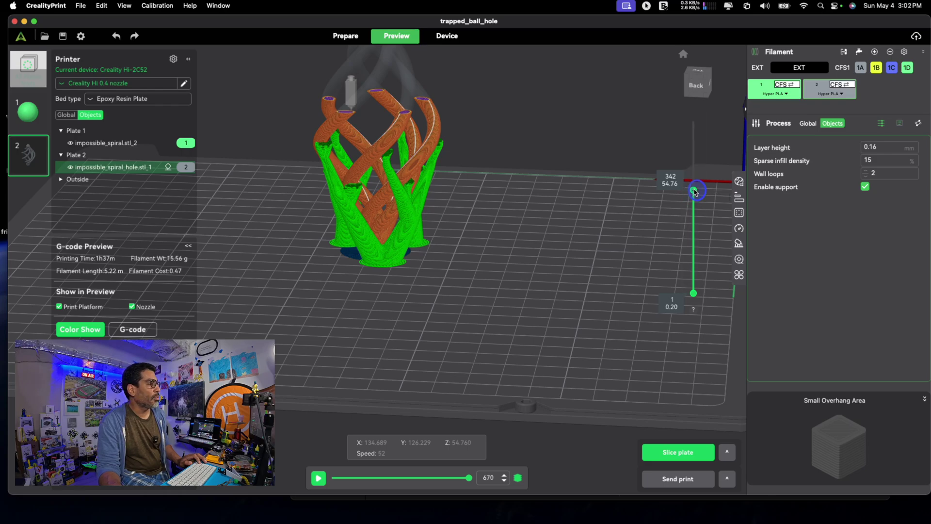
pyautogui.scroll(5, 694, 190)
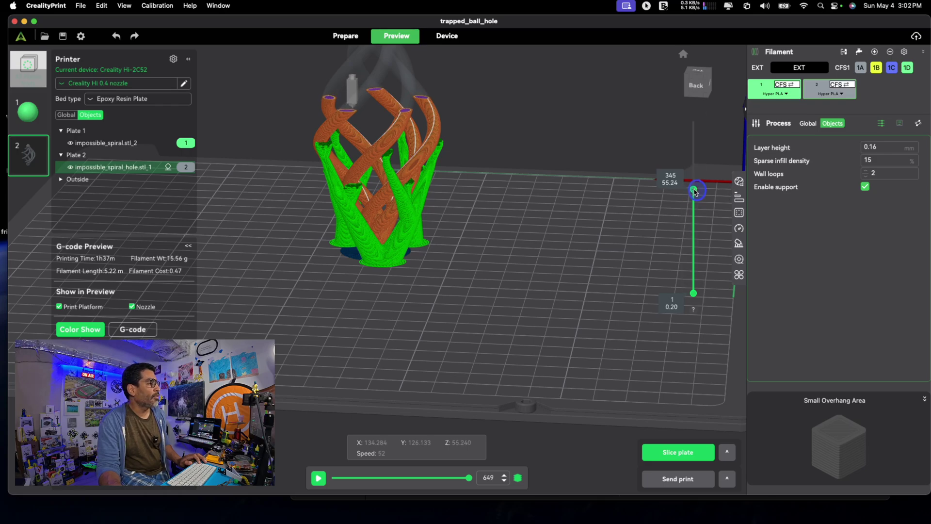
pyautogui.scroll(-1, 694, 190)
pyautogui.scroll(-4, 696, 192)
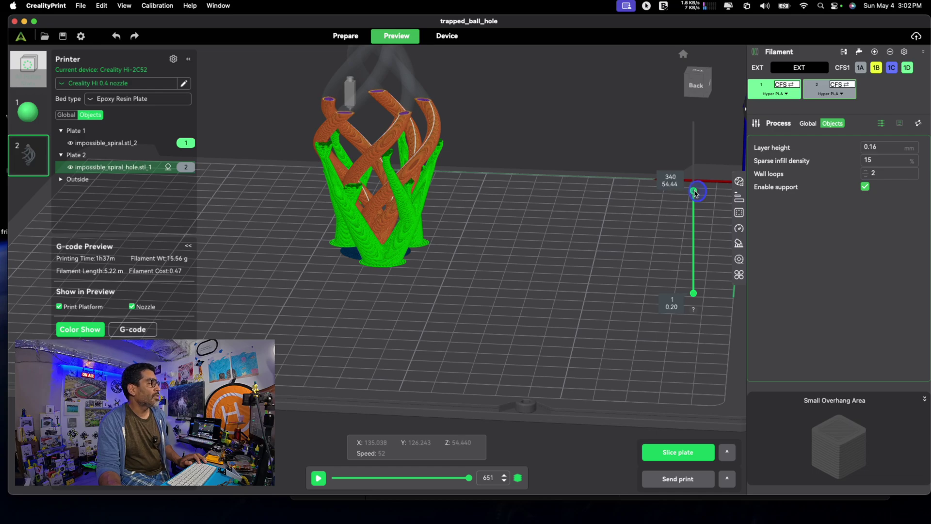
pyautogui.scroll(2, 695, 193)
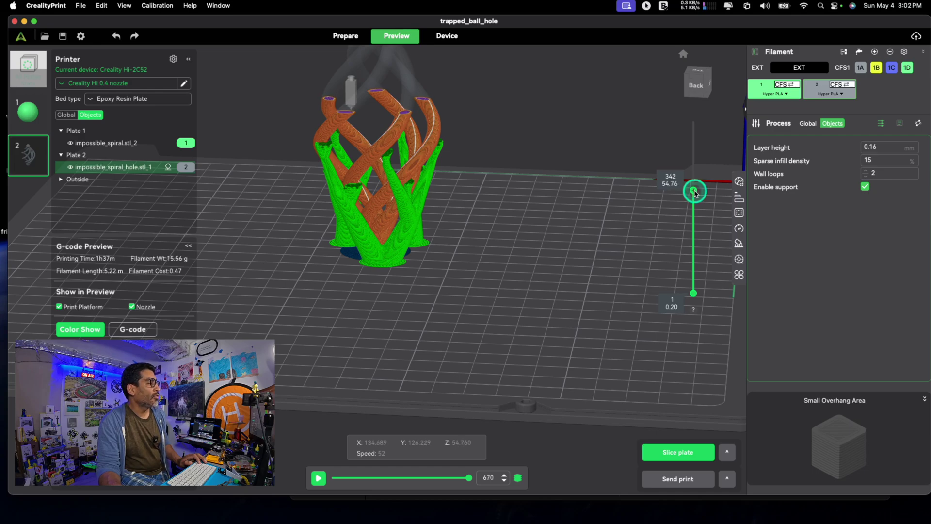
pyautogui.rightClick(694, 192)
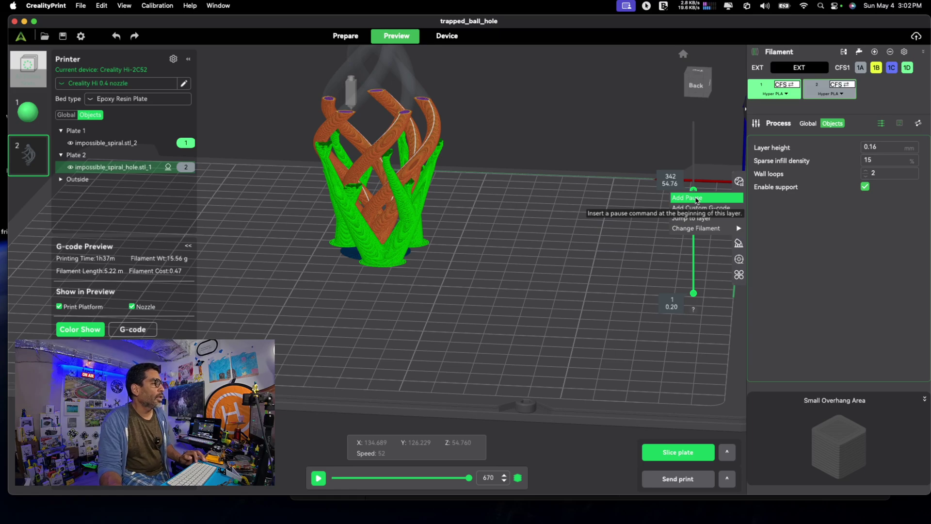
pyautogui.click(697, 199)
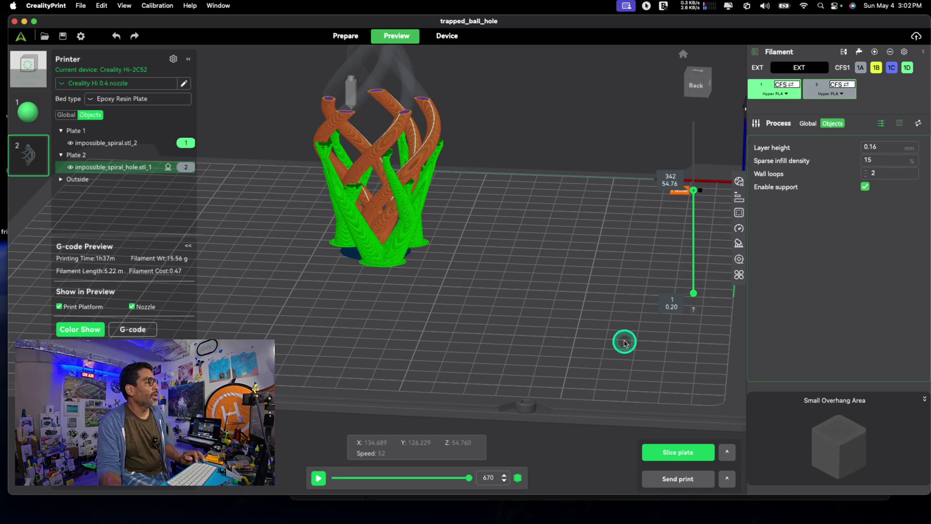
pyautogui.scroll(-5, 620, 329)
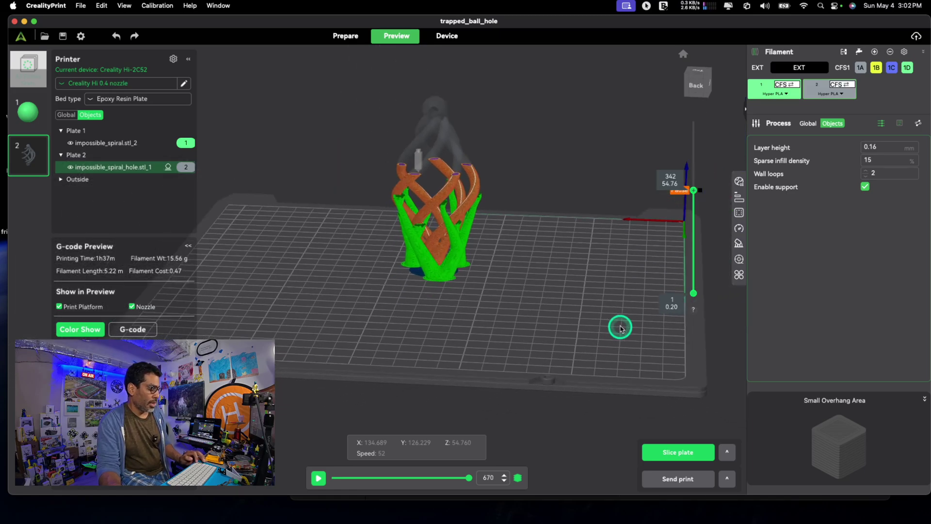
# Open the ball on plate 1 for preparation and scale it uniformly to 100%
pyautogui.click(30, 114)
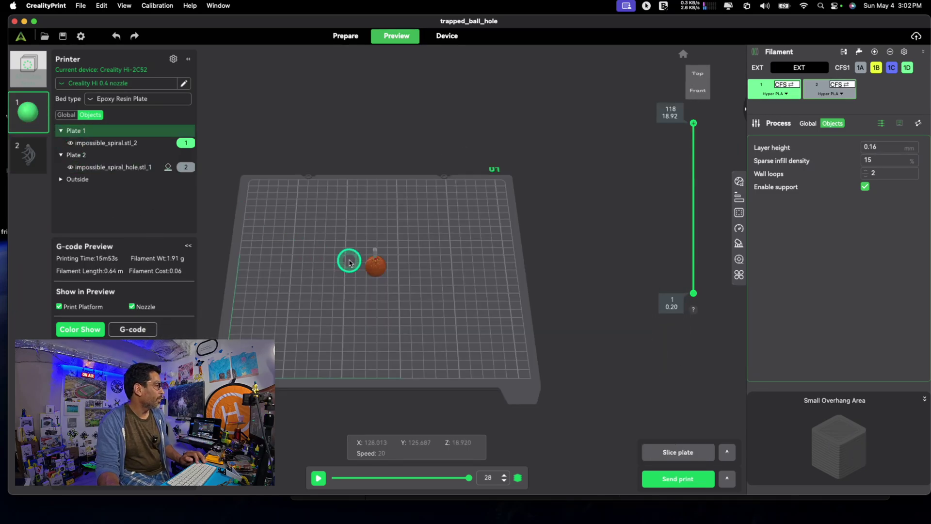
pyautogui.moveTo(474, 287); pyautogui.dragTo(476, 272)
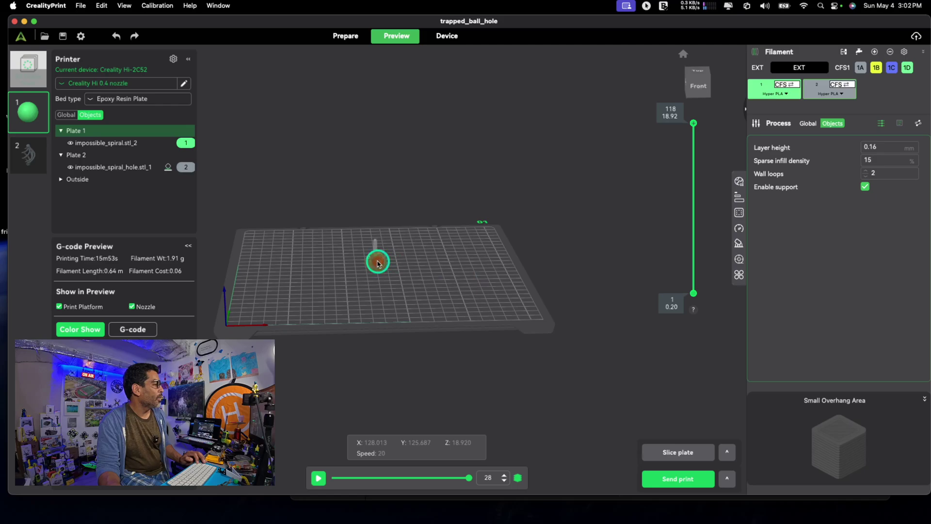
pyautogui.click(340, 36)
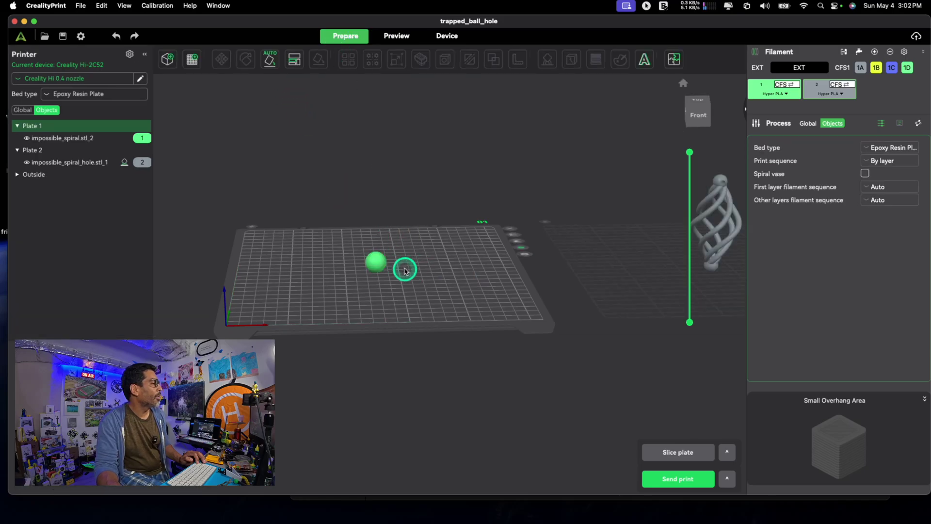
pyautogui.click(380, 266)
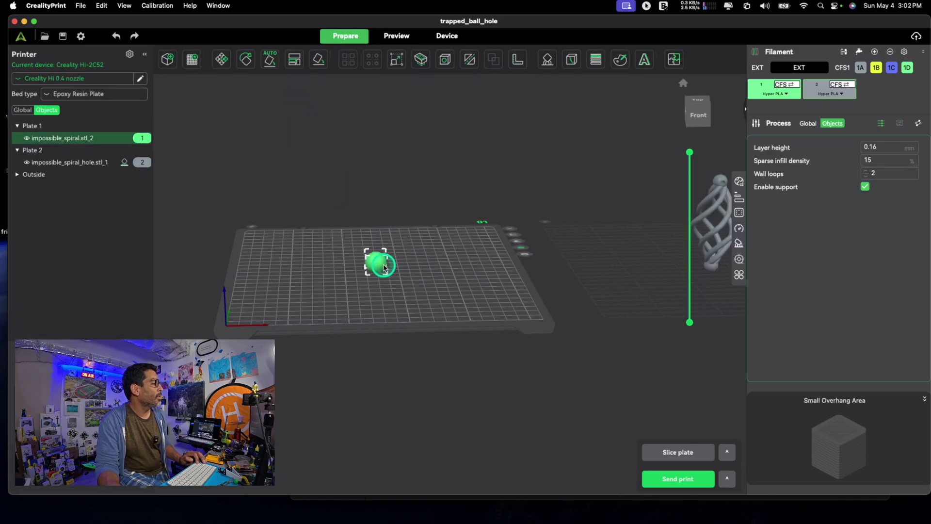
pyautogui.click(398, 61)
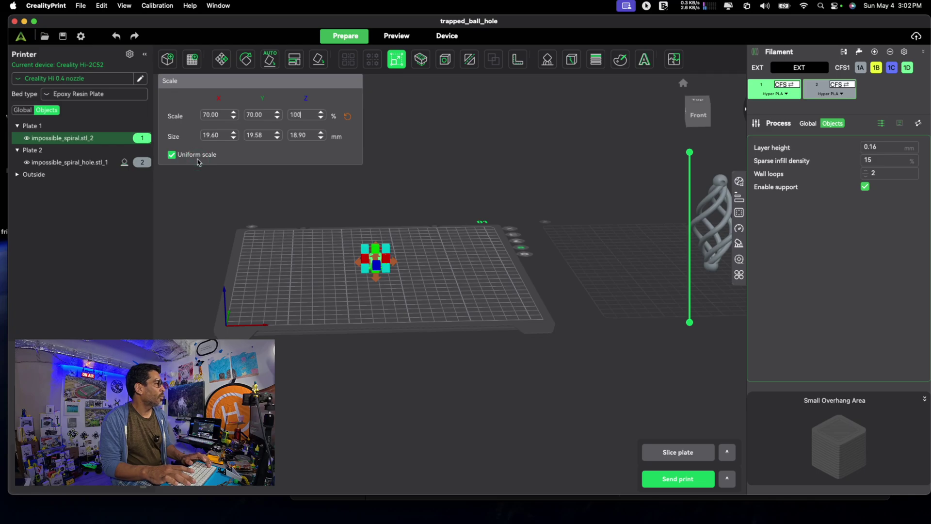
pyautogui.press('Return')
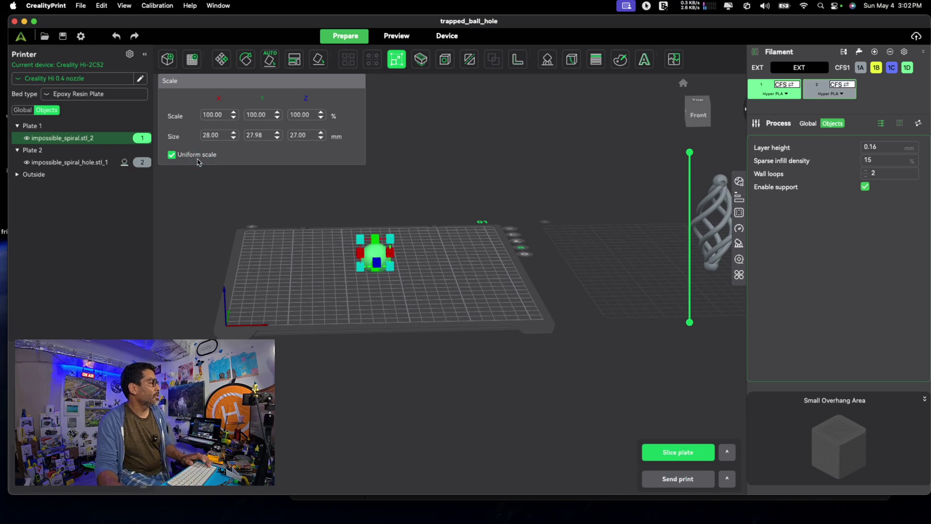
# Set the ball's uniform scale to 70% and deselect it
pyautogui.click(294, 117)
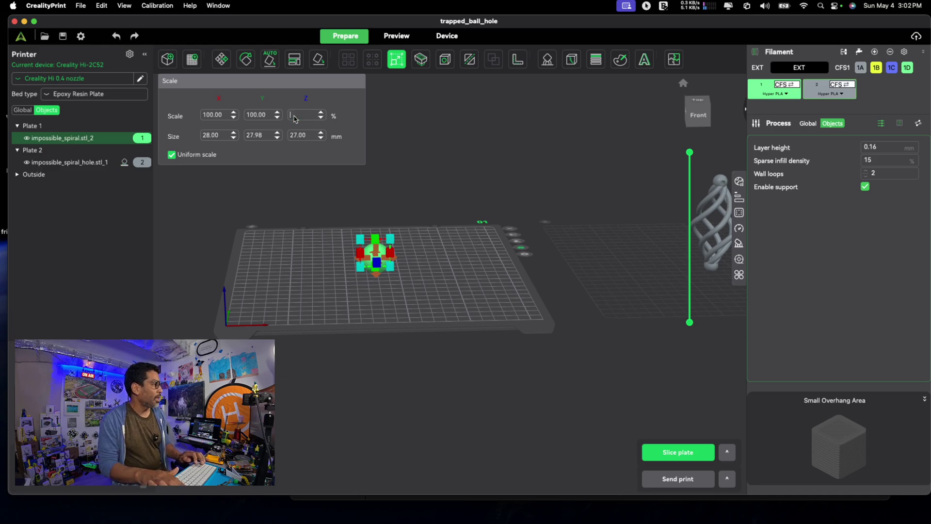
pyautogui.write('70')
pyautogui.press('Return')
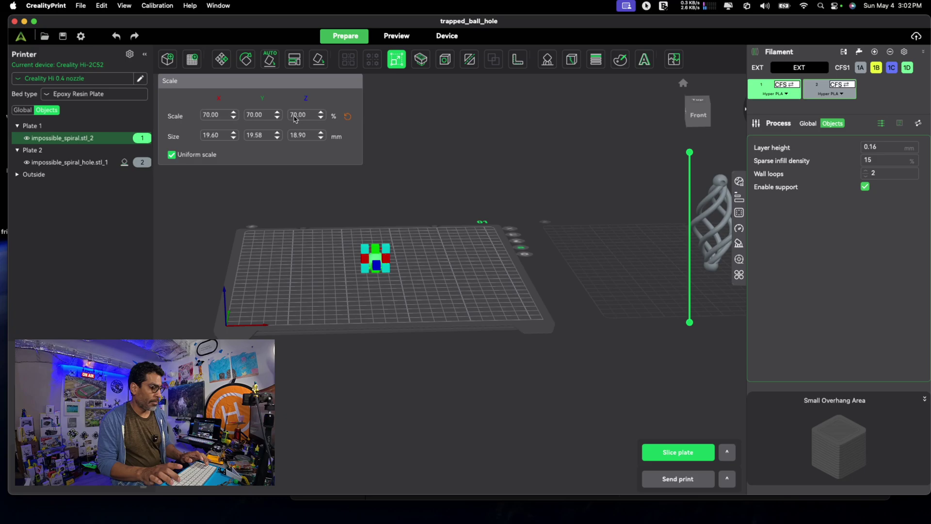
pyautogui.click(413, 247)
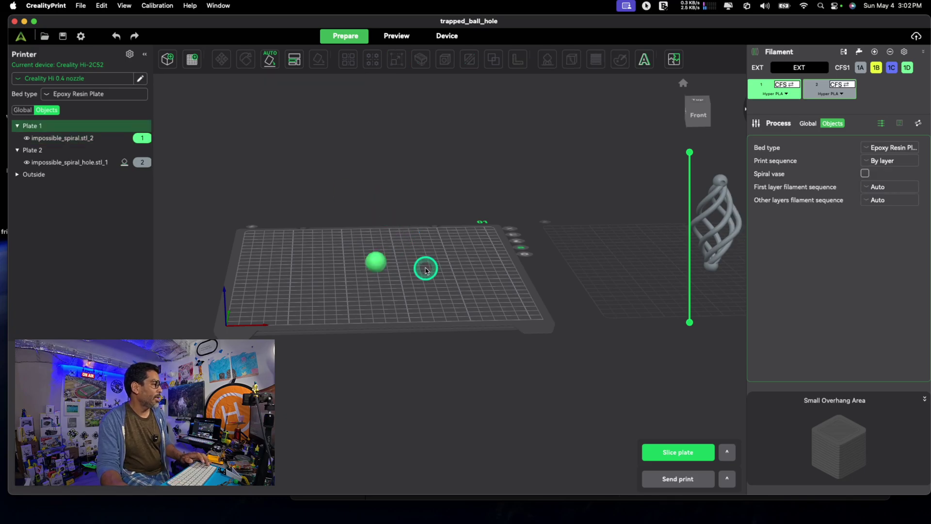